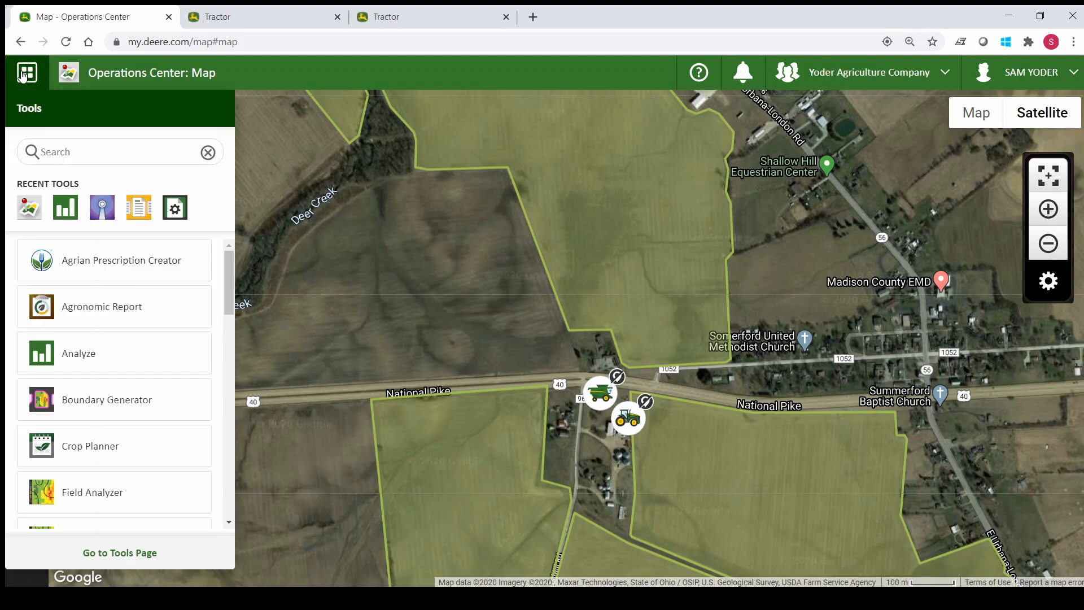
- Find Setup Builder in the tools list and open it
scroll(104, 443, down, 3)
scroll(105, 443, down, 12)
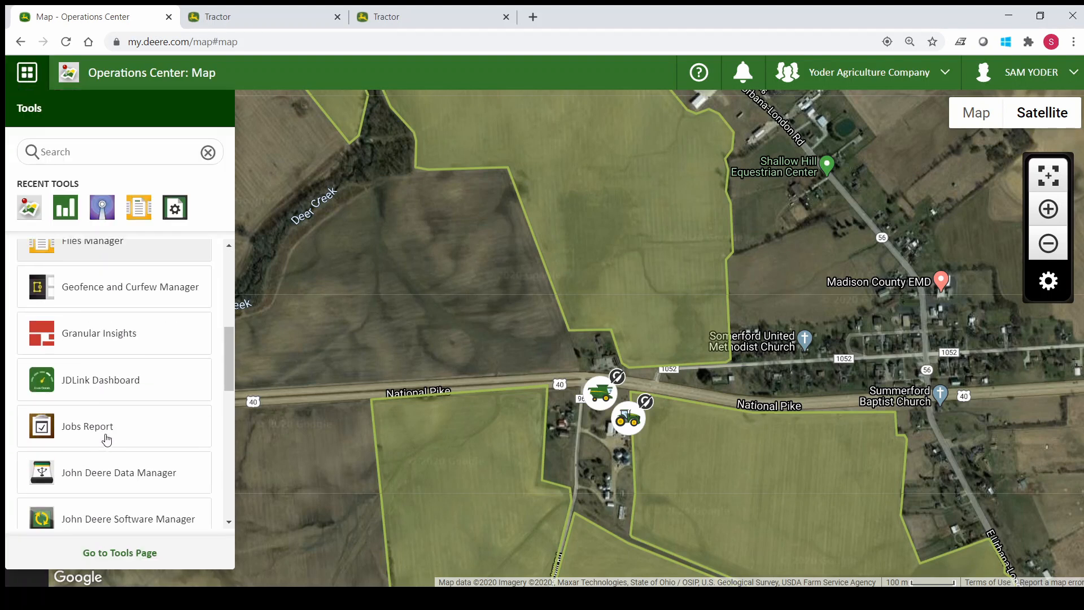
scroll(104, 442, down, 3)
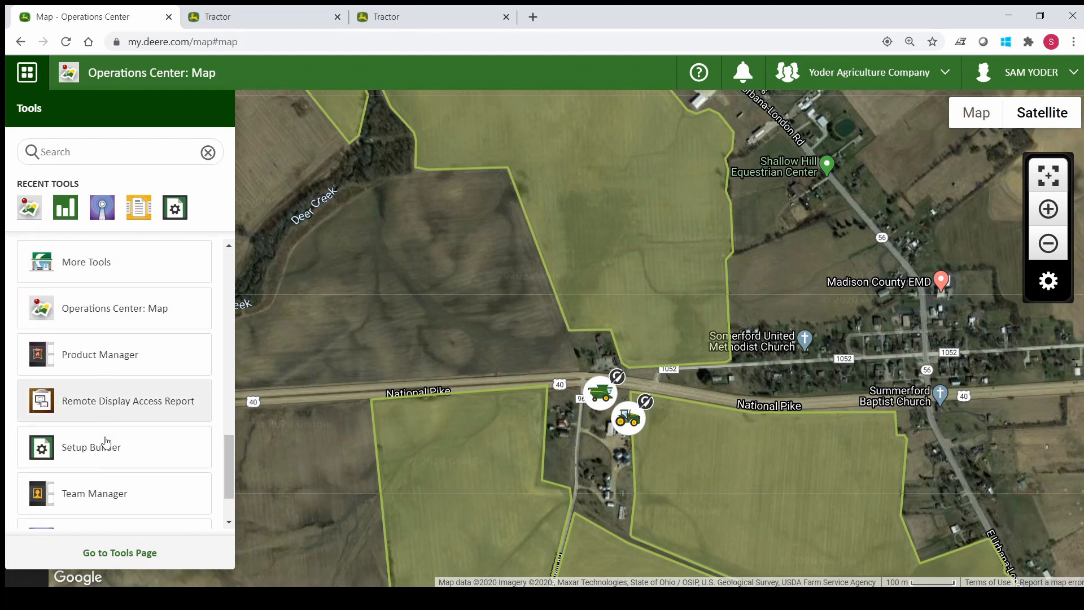
click(103, 435)
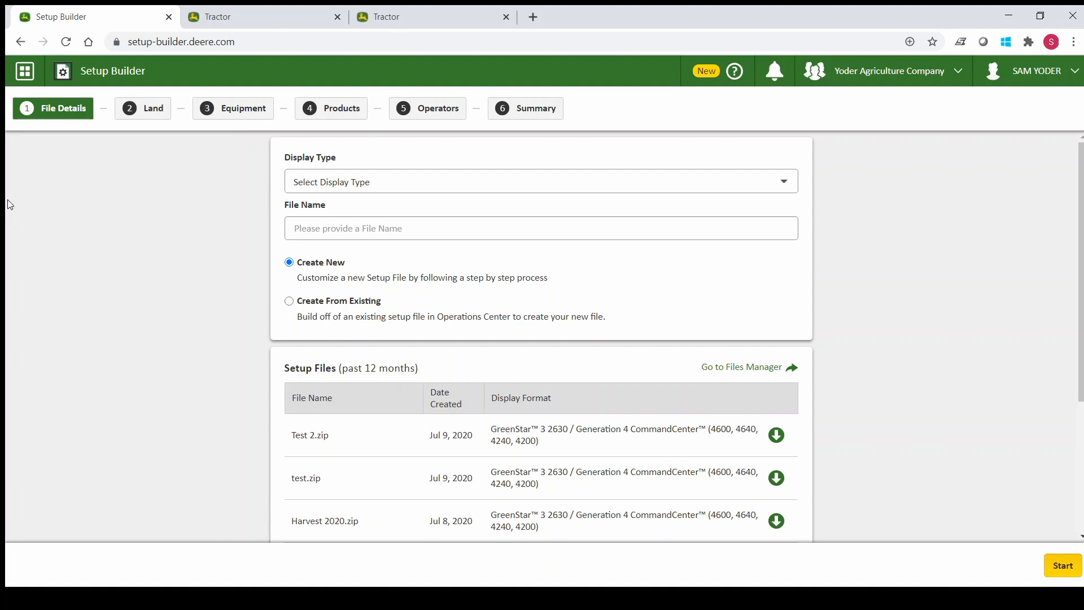
- Start a new setup file named Data Video for the GreenStar 3 2630 / Generation 4 CommandCenter display type
click(335, 185)
click(341, 218)
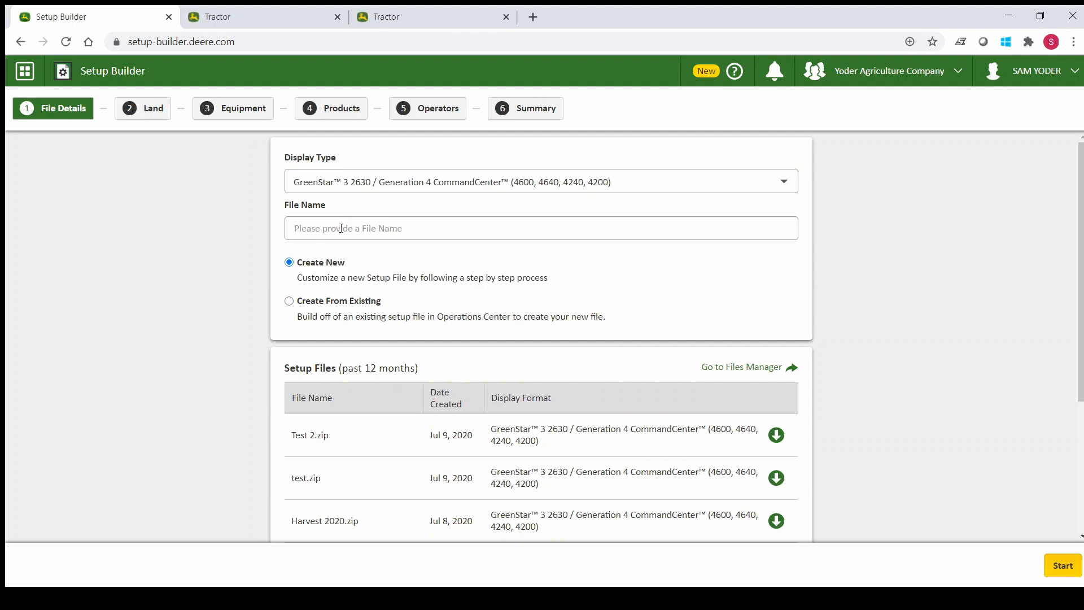
click(341, 228)
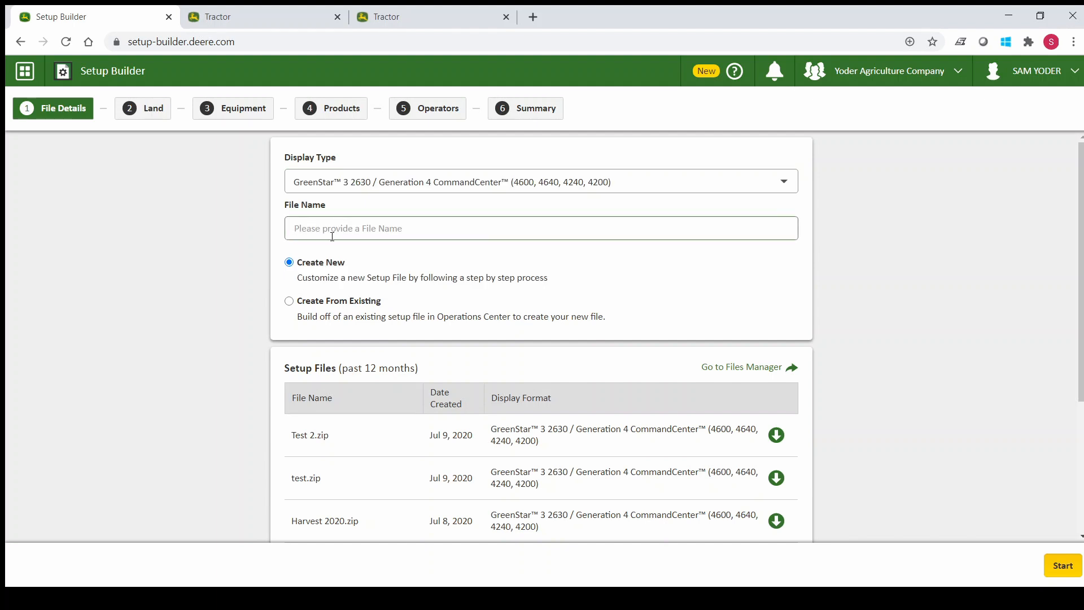
text(Data Video)
click(1057, 574)
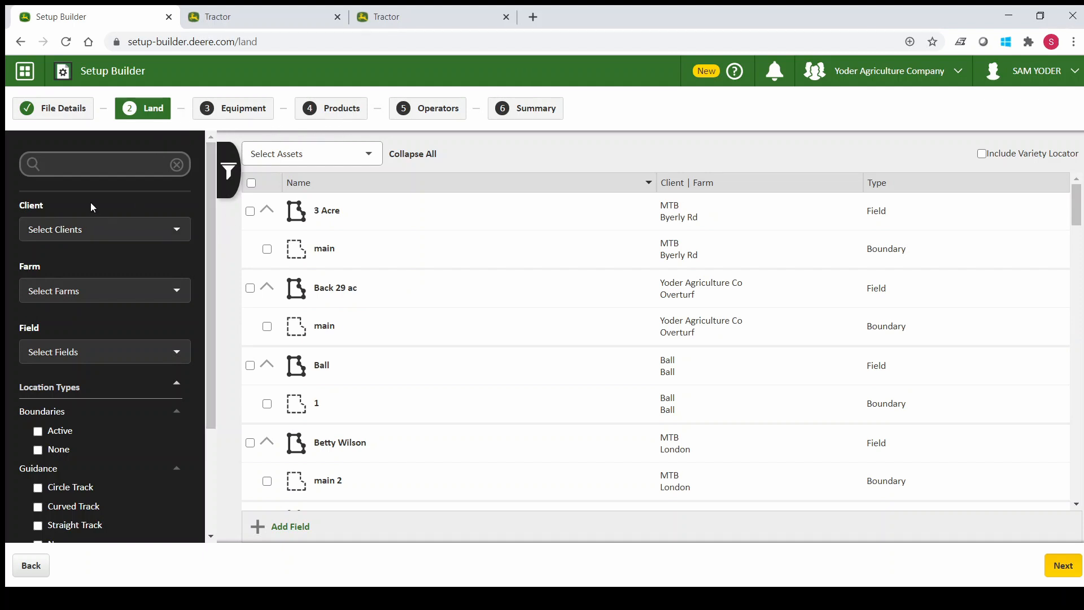
- Filter the land list to the first client and clear the filter again
click(137, 235)
click(66, 327)
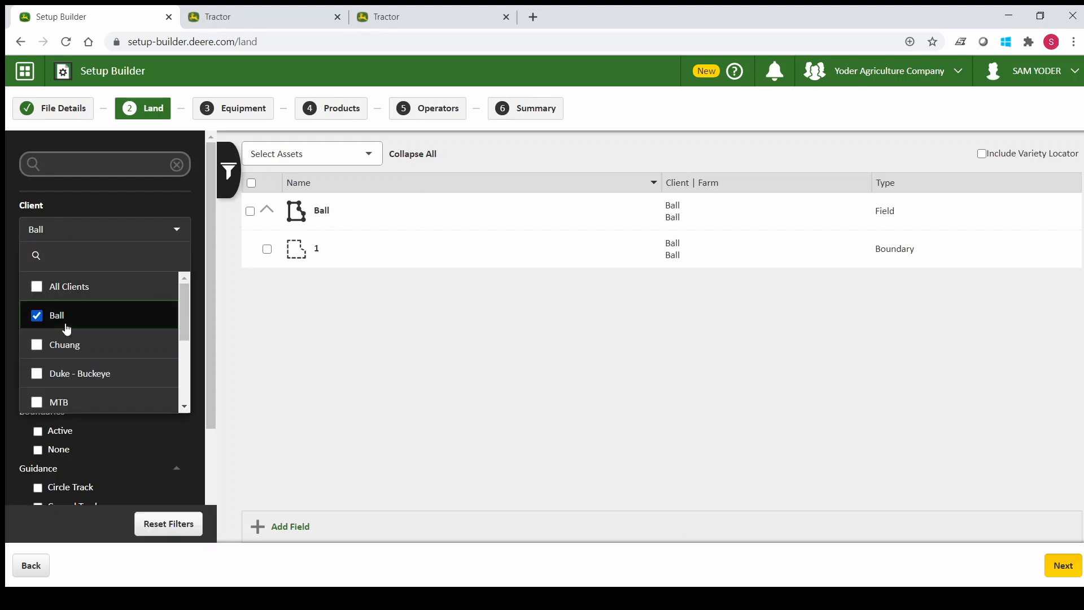
click(56, 319)
click(126, 236)
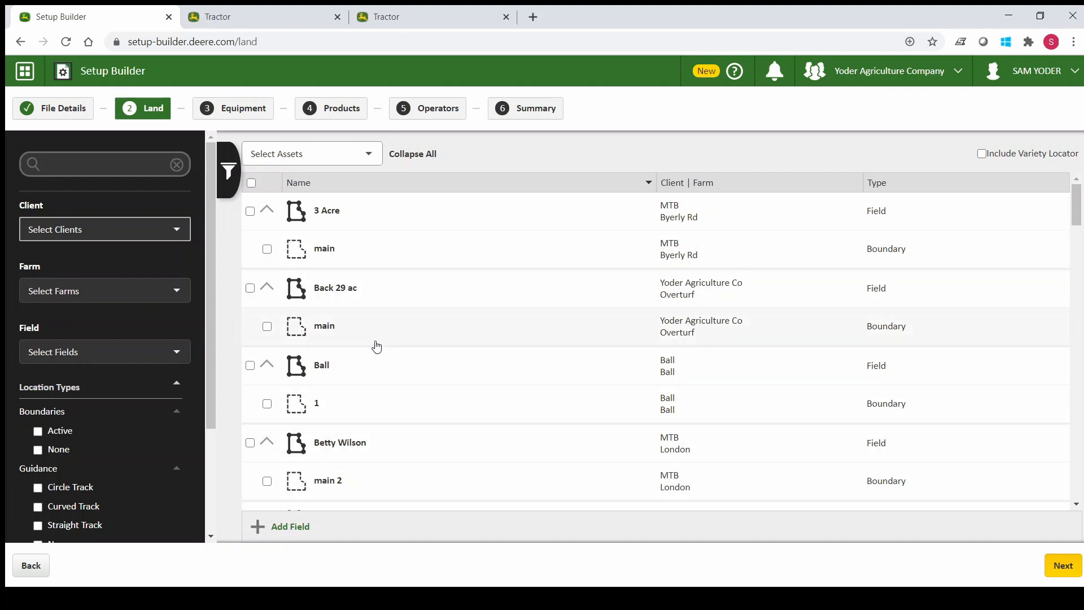
- Include all land assets and the Variety Locator in the setup file, and continue to the equipment stage
scroll(374, 347, down, 4)
scroll(375, 352, down, 6)
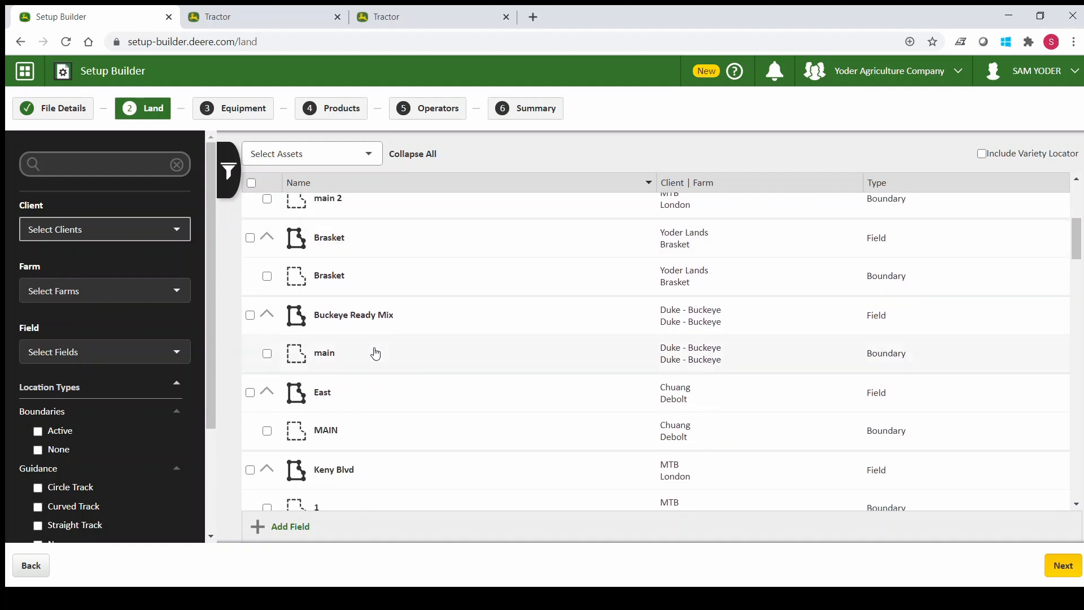
scroll(376, 354, down, 5)
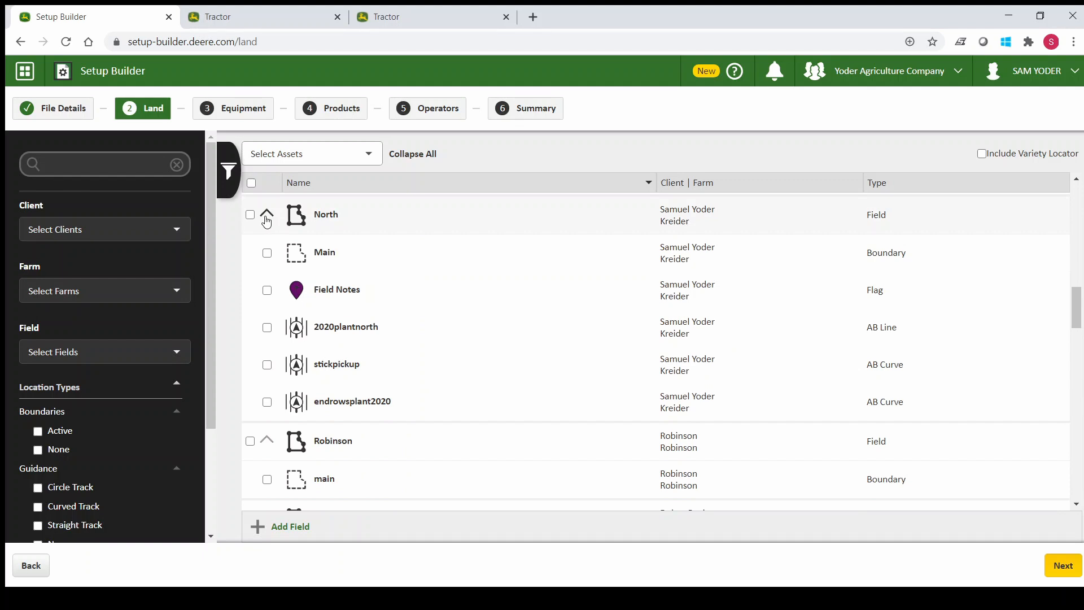
click(265, 217)
click(265, 217)
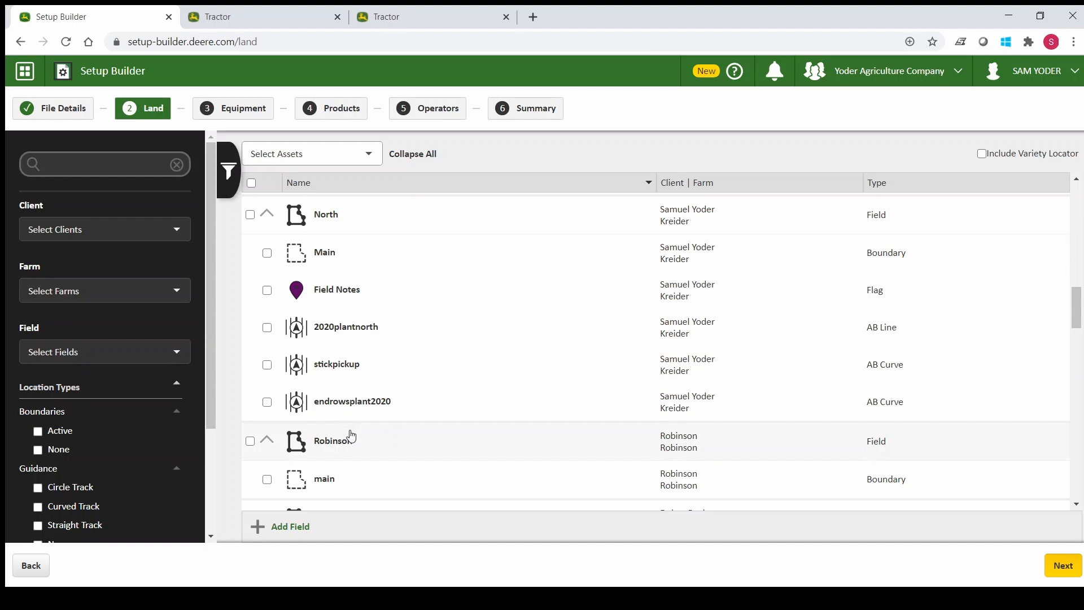
click(251, 184)
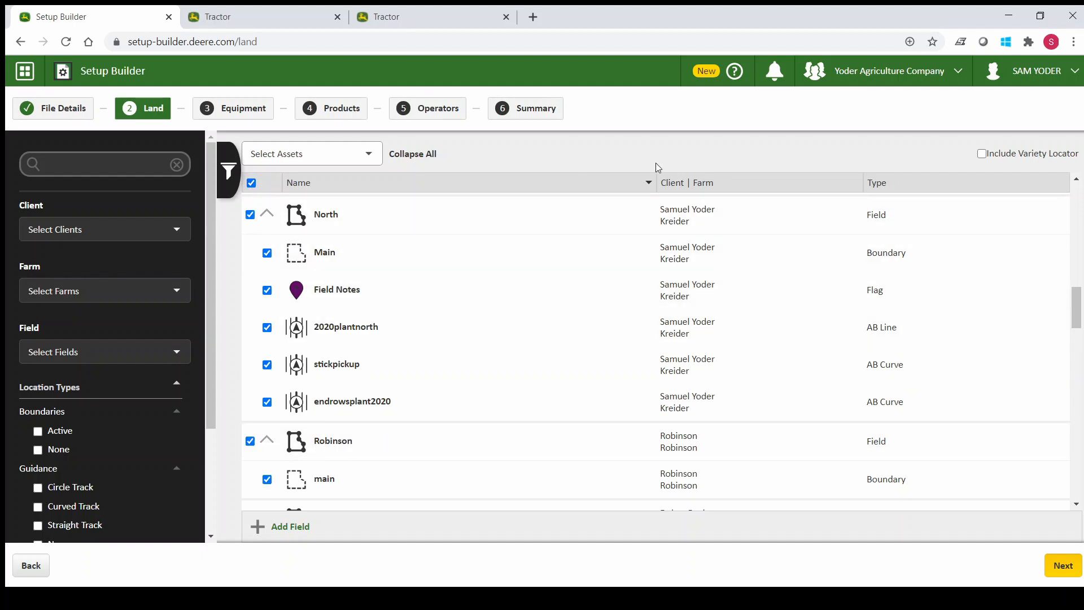
click(983, 155)
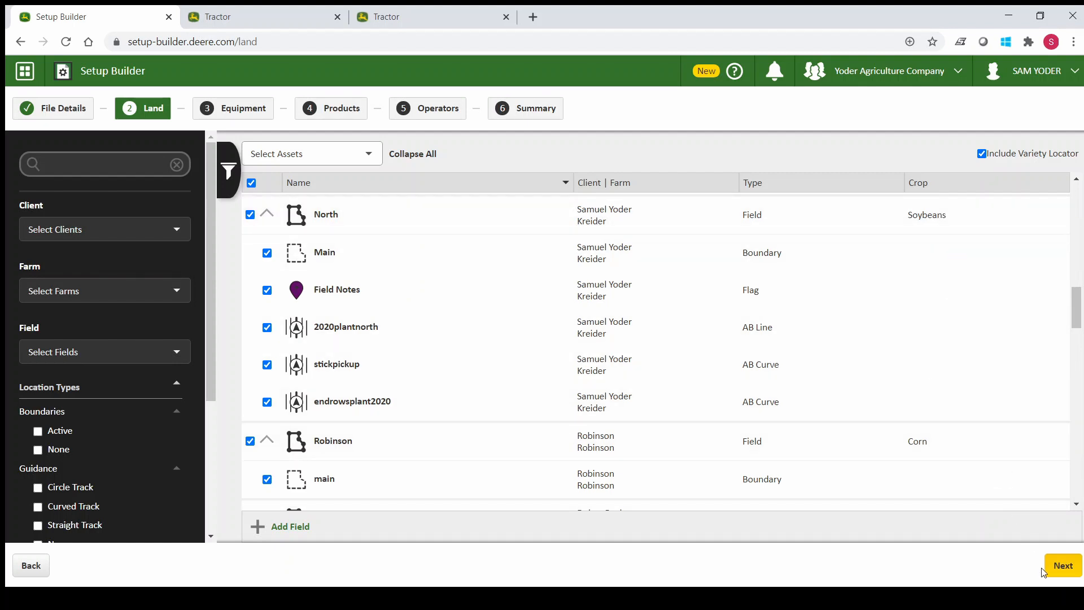
click(1063, 572)
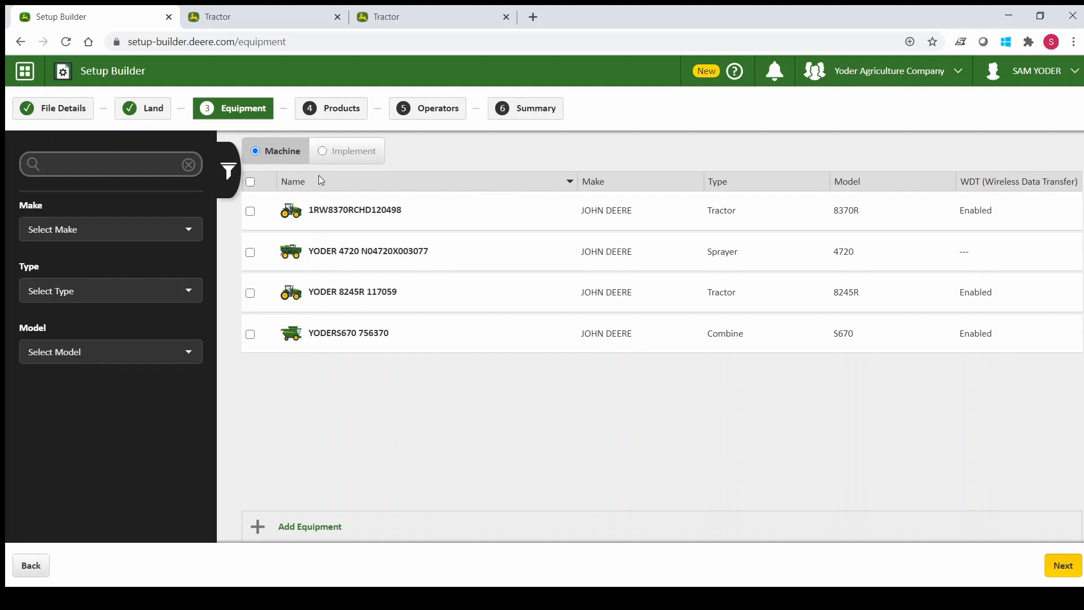
- Include all machines and all implements in the setup file, and continue to the products stage
click(250, 183)
click(347, 153)
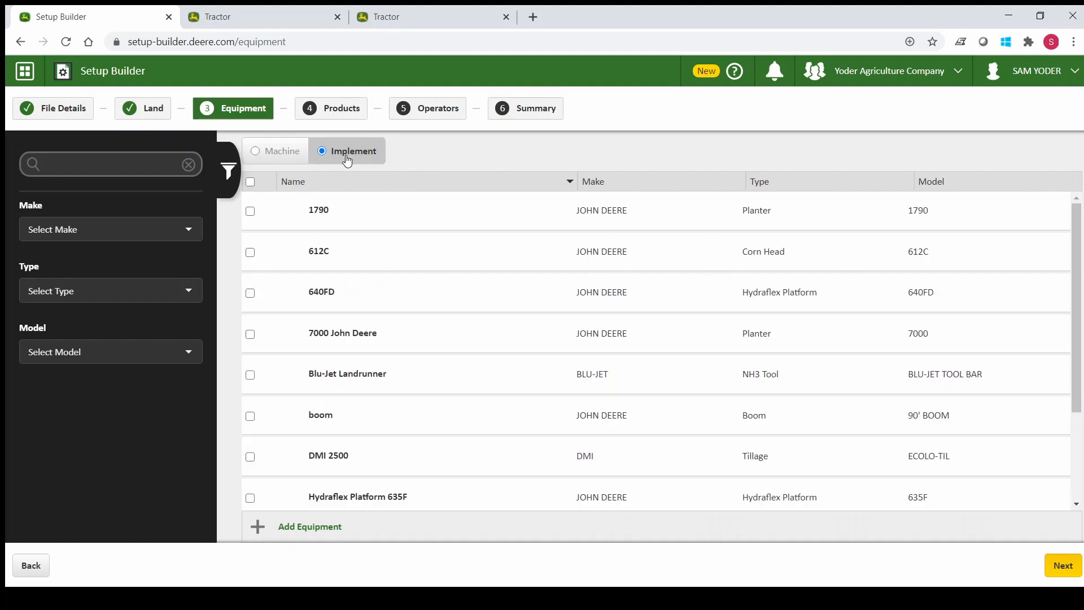
click(250, 182)
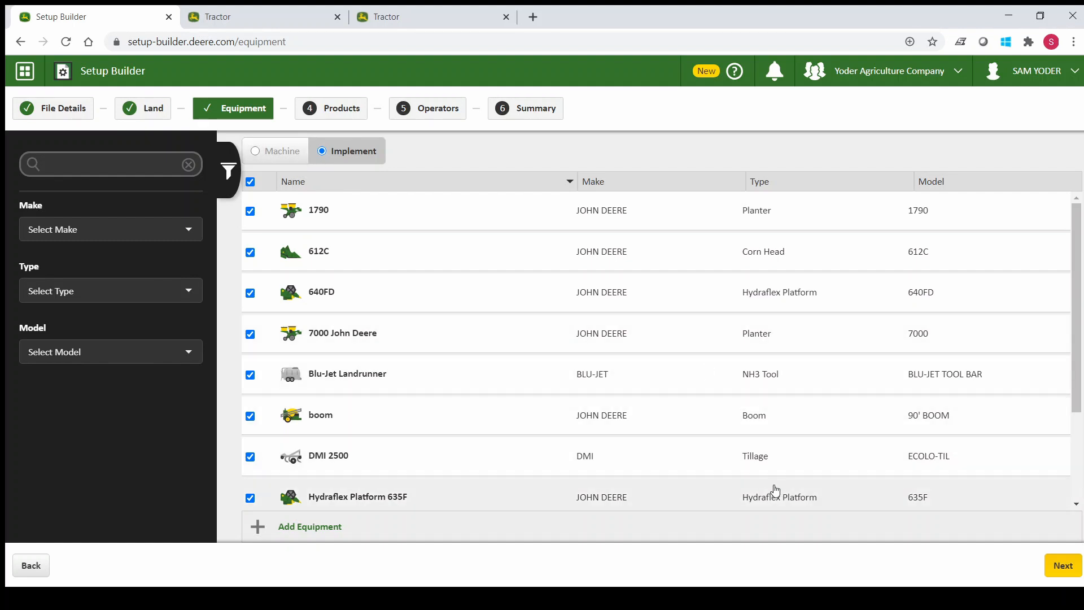
click(1059, 572)
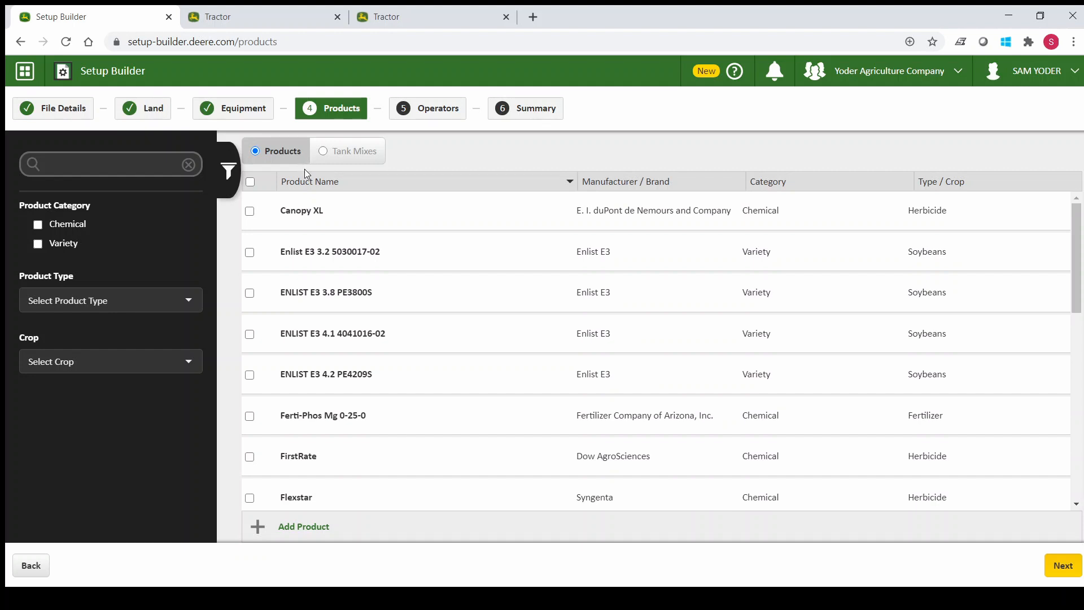
- Include all tank mixes and all products in the setup file, and continue to the operators stage
click(359, 153)
click(266, 210)
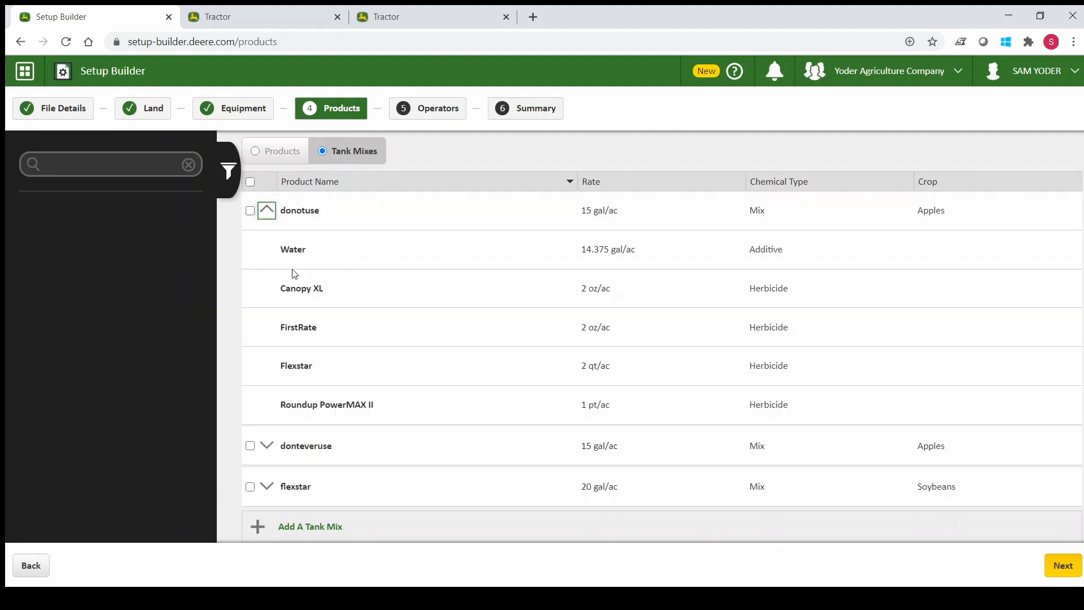
click(250, 182)
click(268, 153)
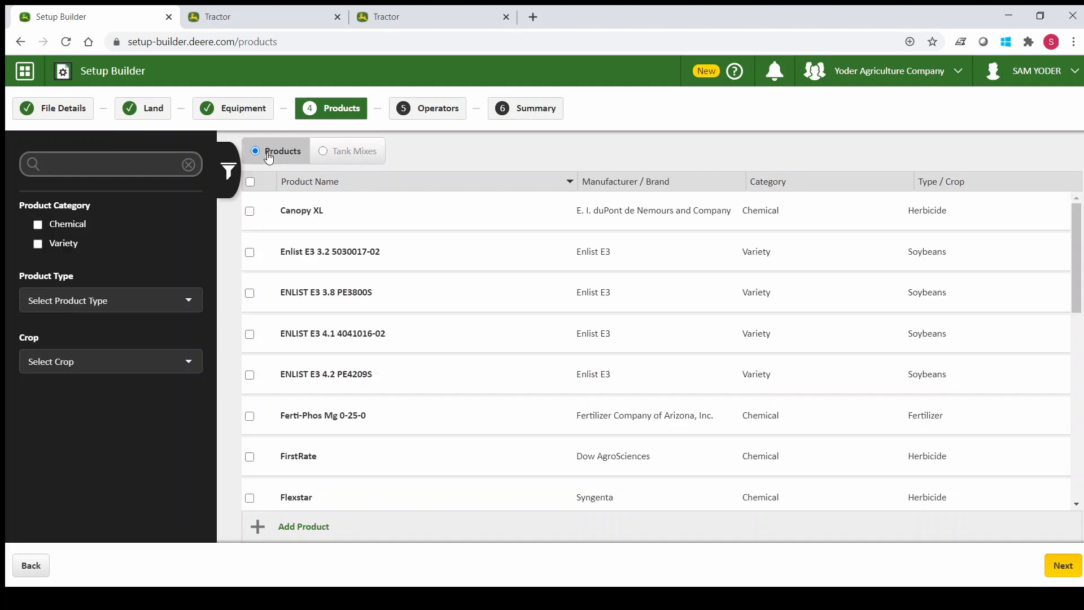
click(250, 182)
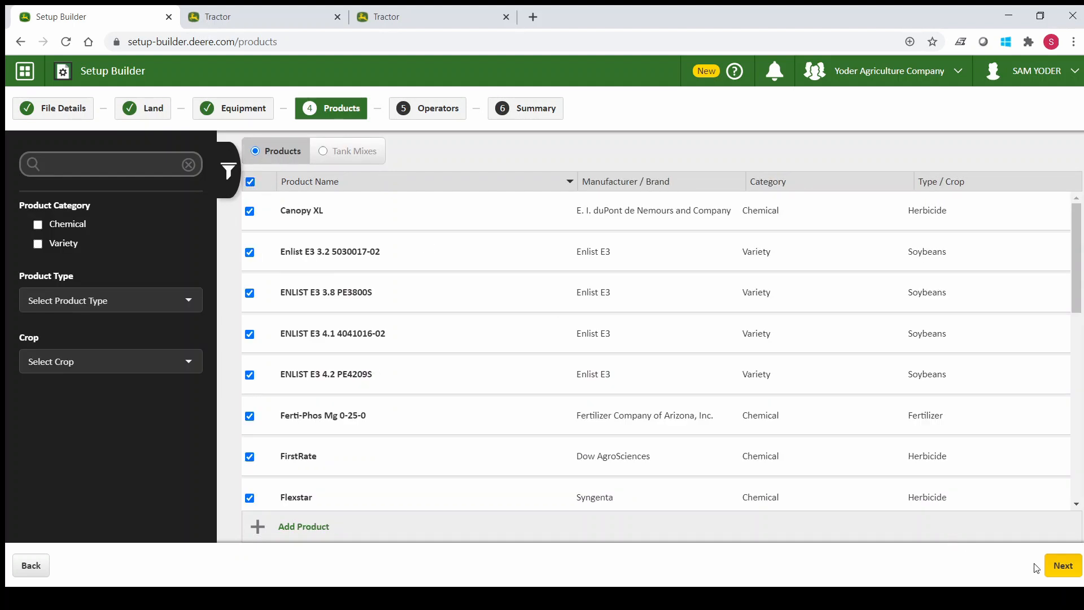
click(1075, 571)
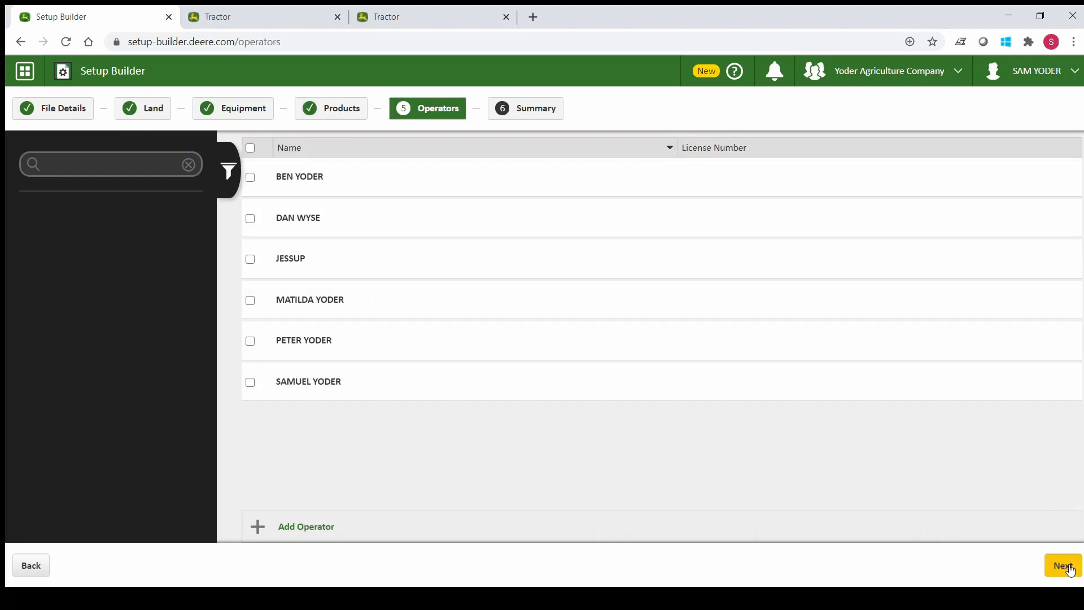
- Include all operators and create the setup file from the summary
click(252, 149)
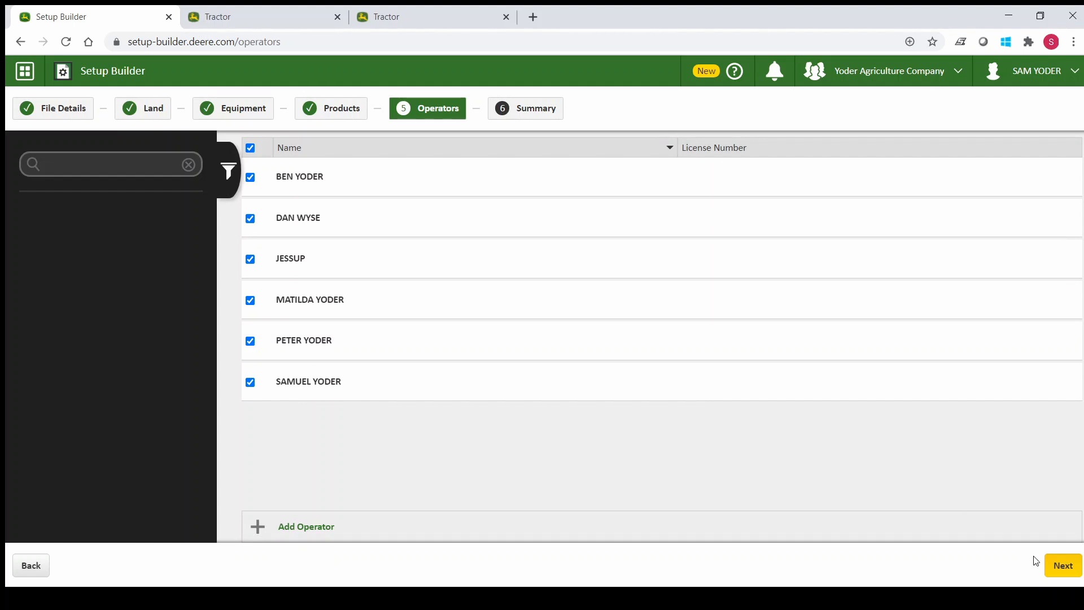
click(1067, 570)
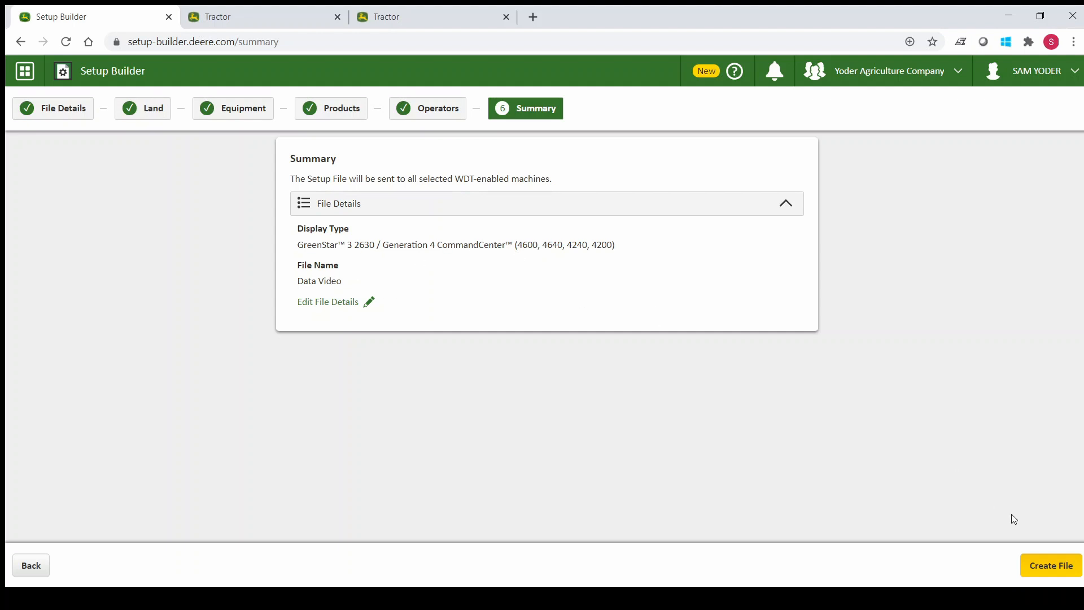
click(1050, 568)
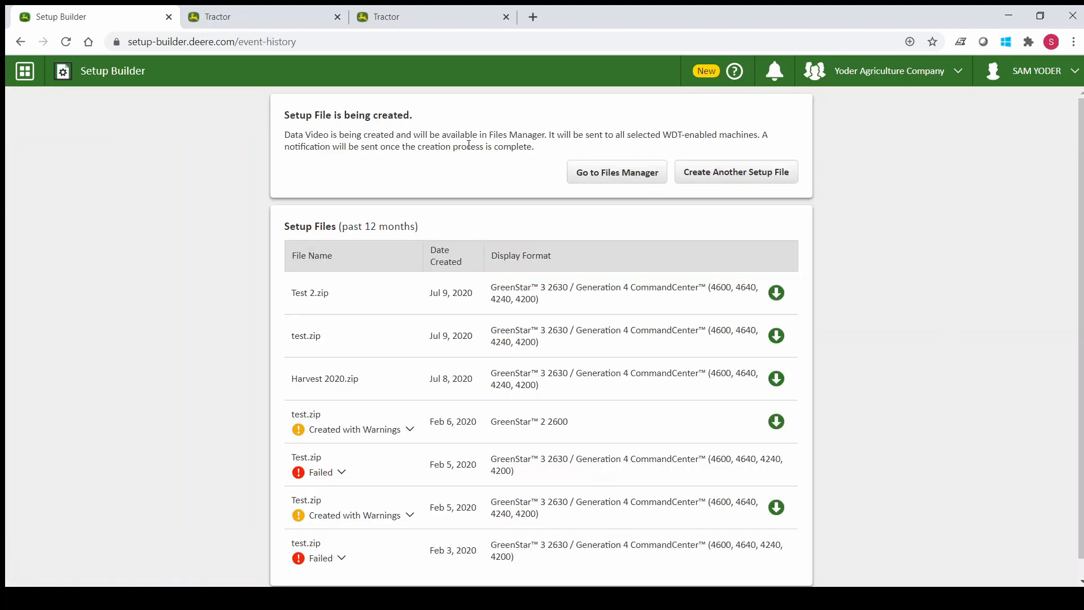
- Select Test_2.zip in Files Manager and view the equipment available for transfer, without transferring the file
click(613, 181)
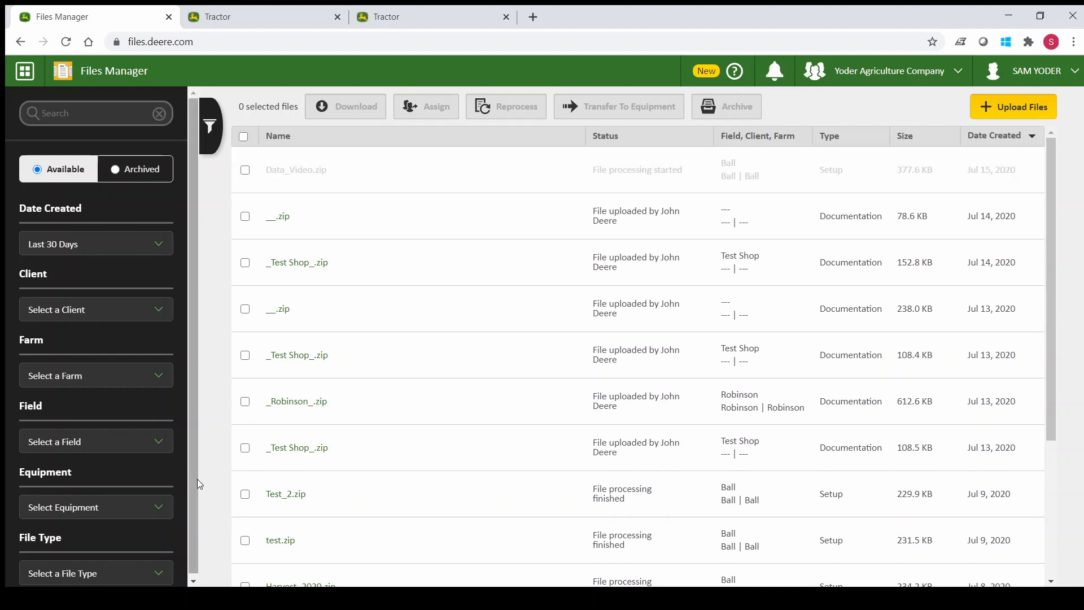
click(246, 497)
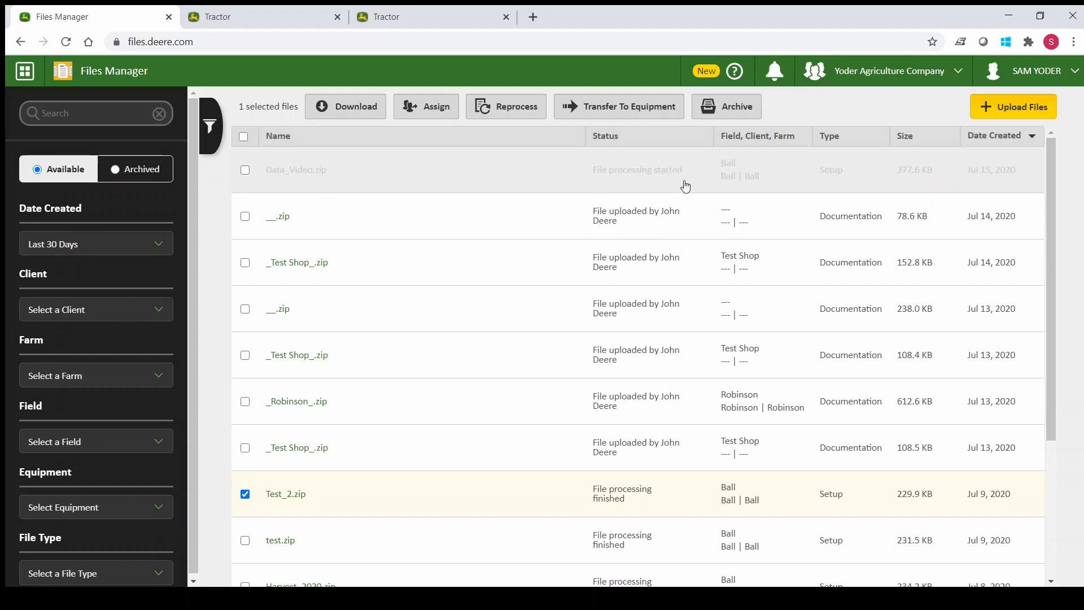
click(624, 111)
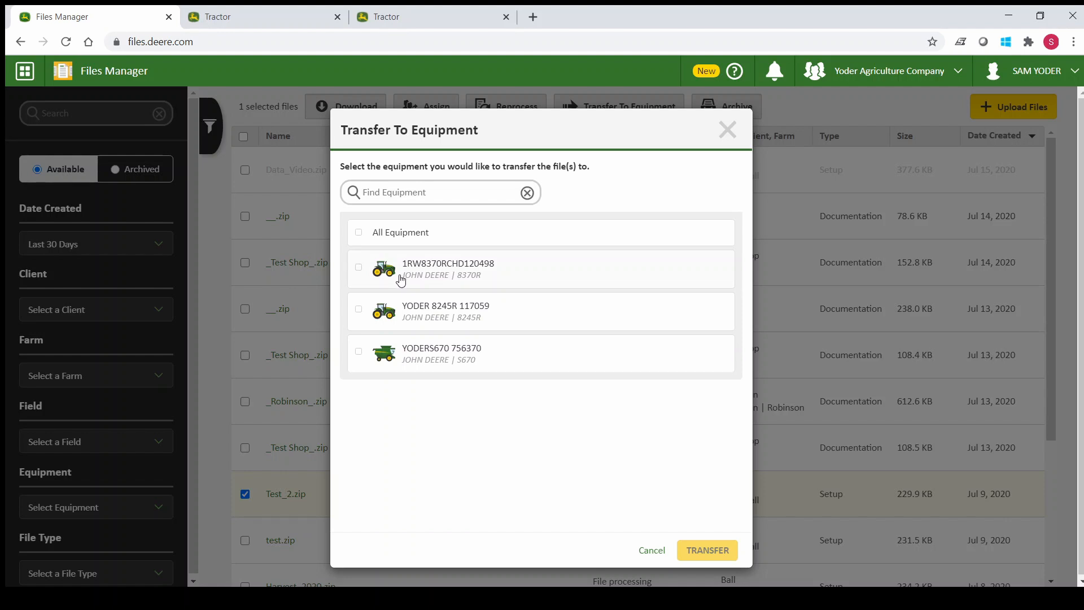
click(726, 129)
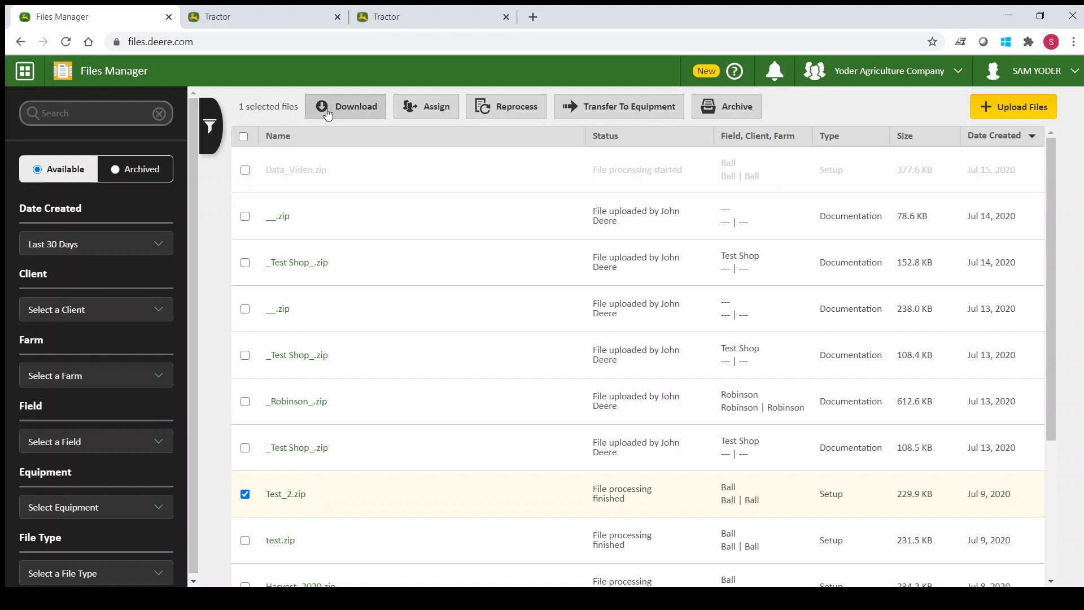
- Download the selected Test_2.zip file to the desktop or device
click(329, 110)
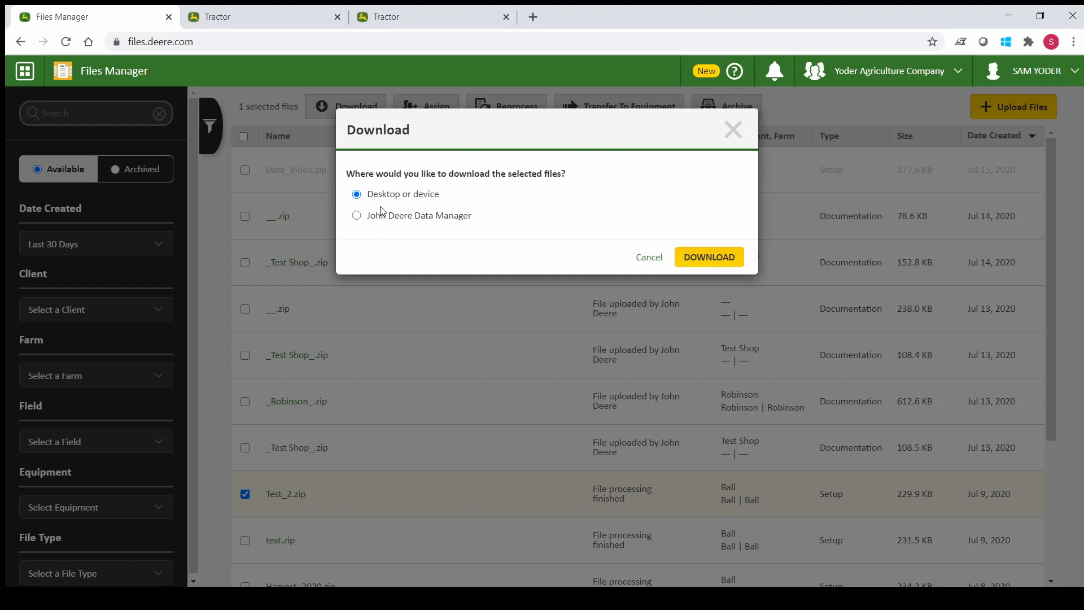
click(374, 218)
click(375, 195)
click(730, 261)
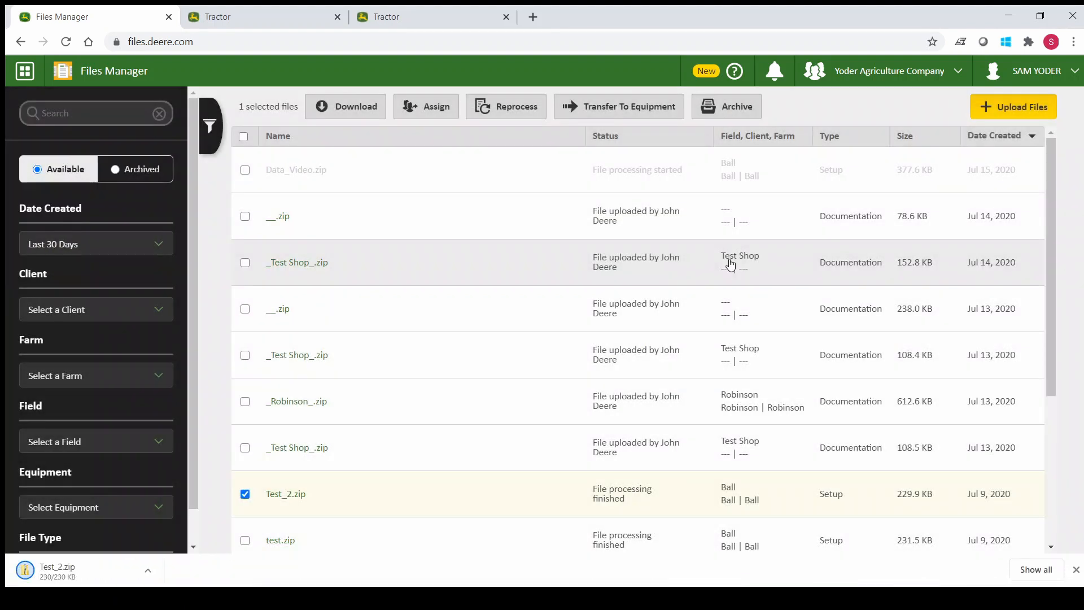
- Open the downloaded archive and copy its GS3_2630 folder onto USB Drive (E:)
click(27, 571)
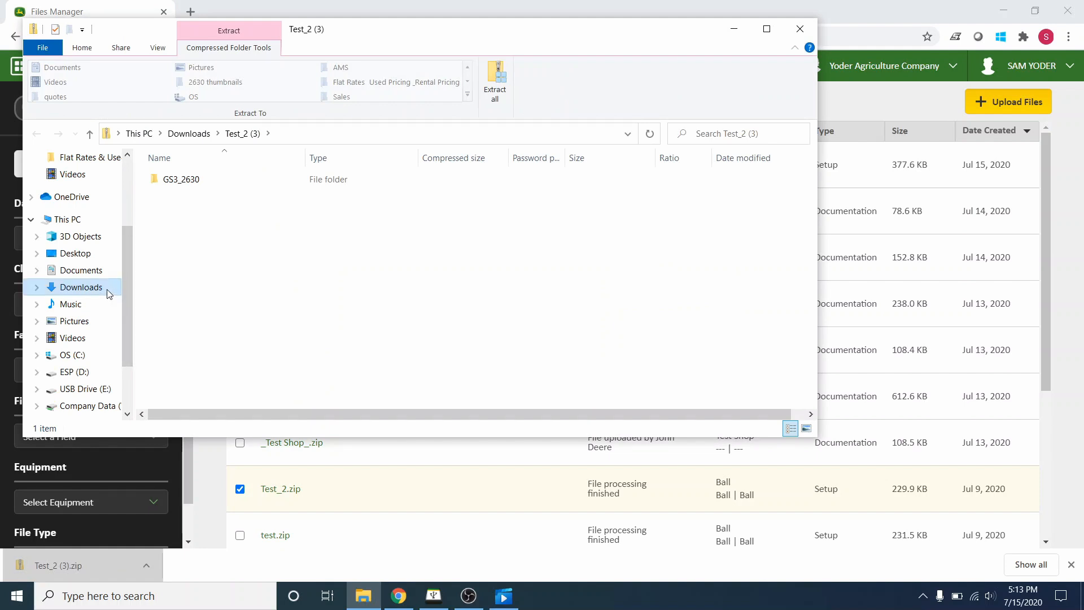
click(194, 182)
drag(193, 181, 124, 369)
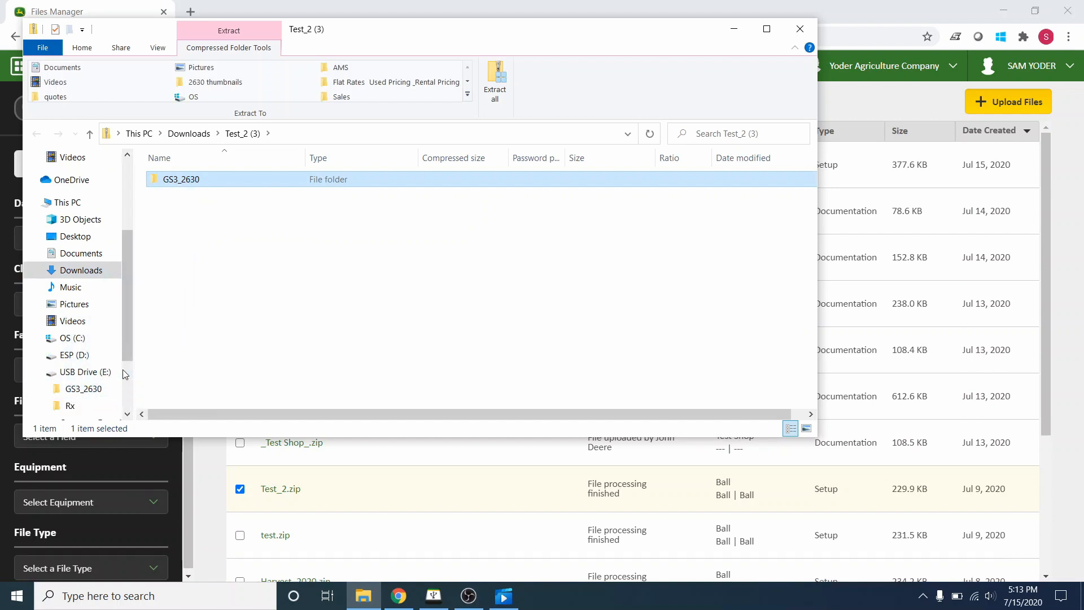
- Check the contents of the GS3_2630 folder on USB Drive (E:) and return to the drive's root
click(88, 375)
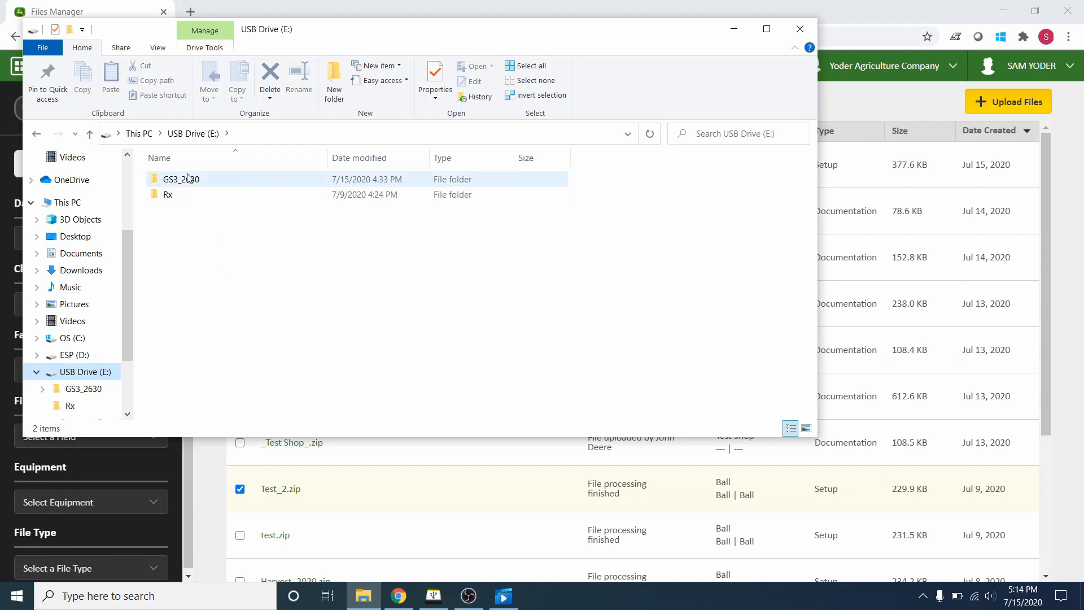
double_click(215, 181)
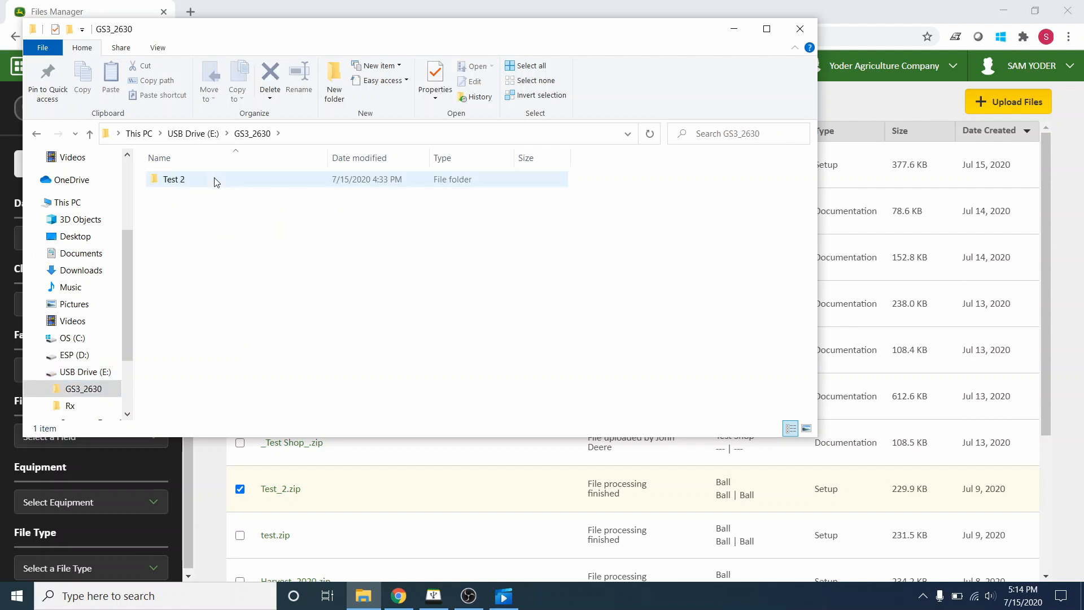
click(91, 134)
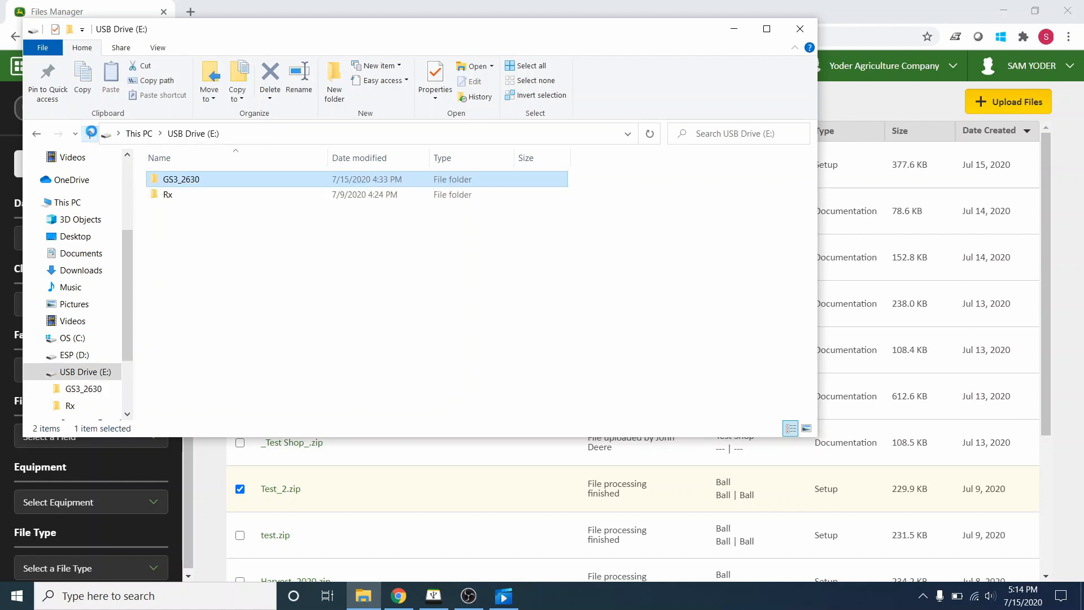
- Select the Rx folder on USB Drive (E:) and close the drive's window
click(212, 198)
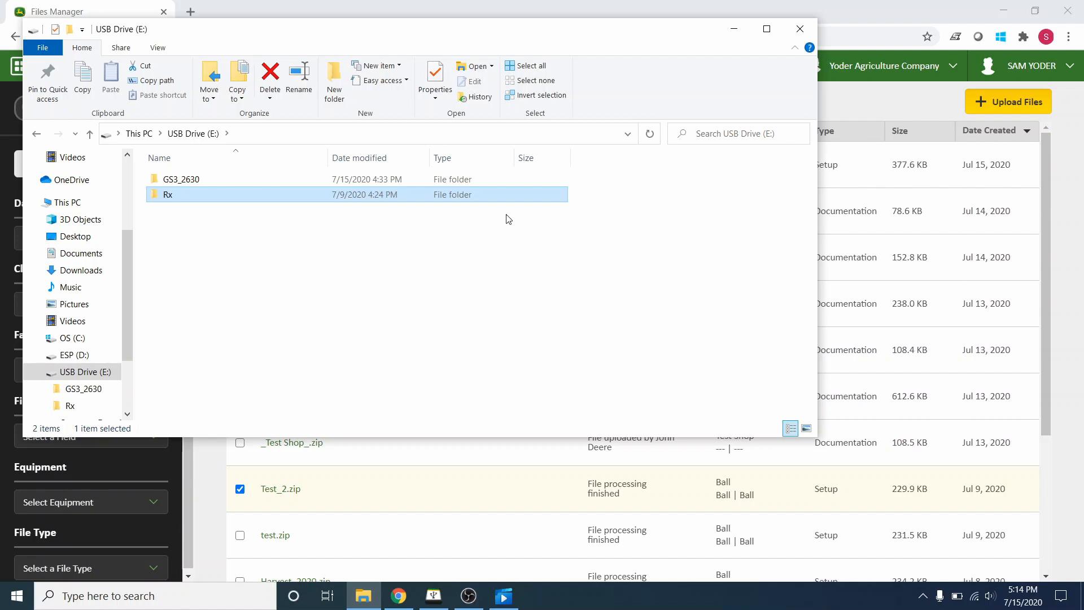
click(800, 29)
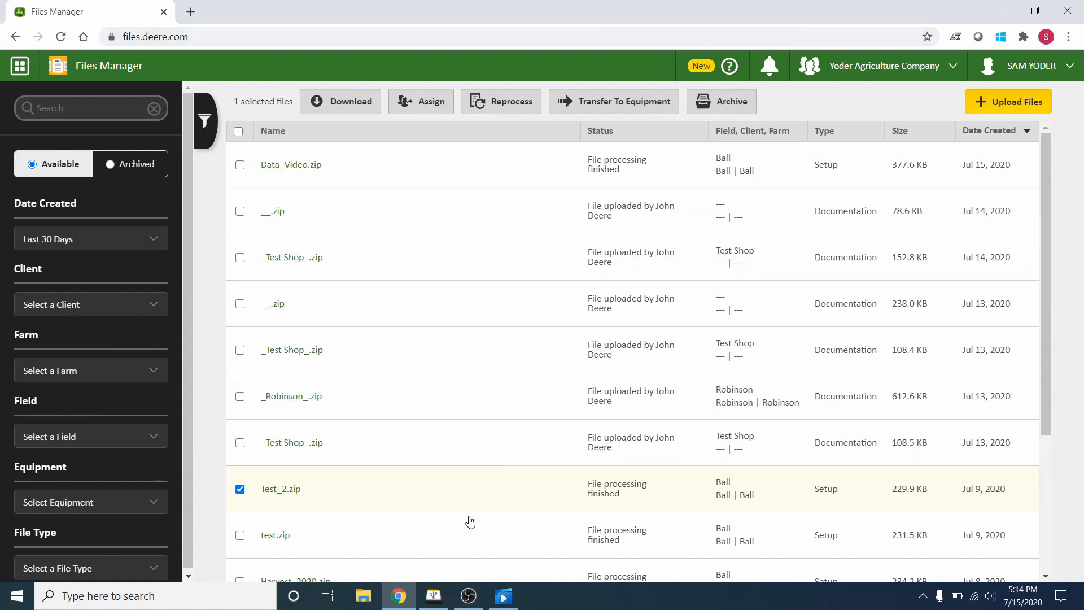
- Switch to JohnDeere Data Manager, browse to USB Drive (E:) as the source for uploading files, and return to Files Manager without uploading
mouse_move(436, 596)
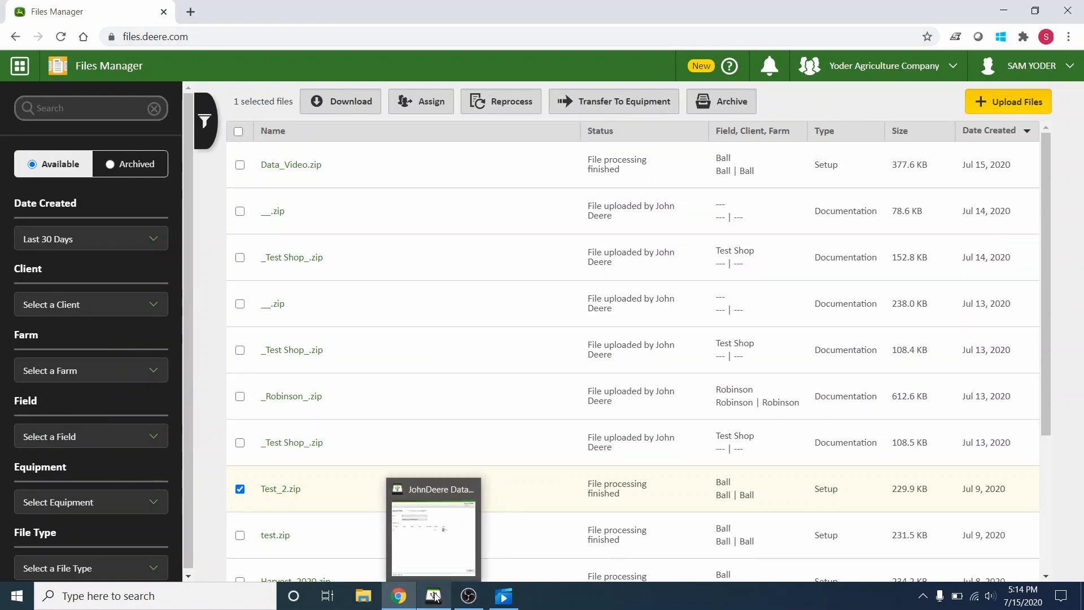
click(436, 597)
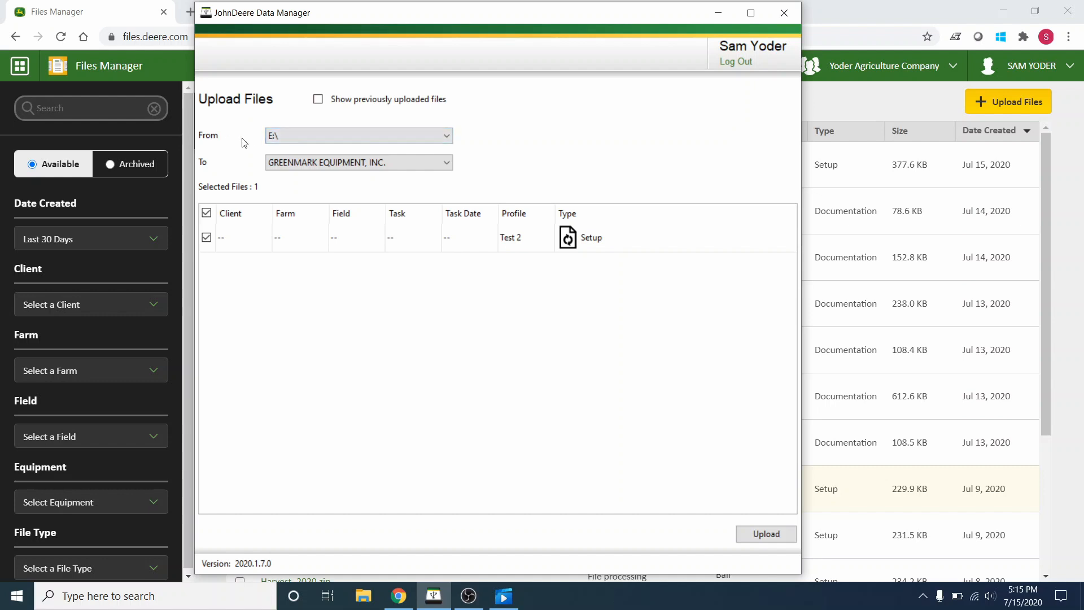
click(277, 136)
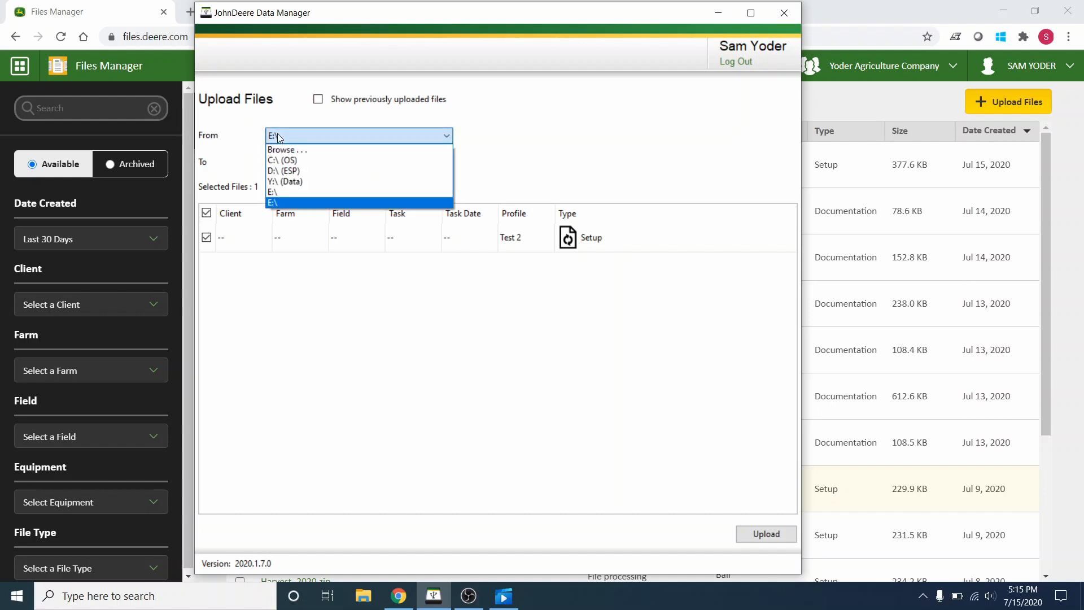
click(311, 148)
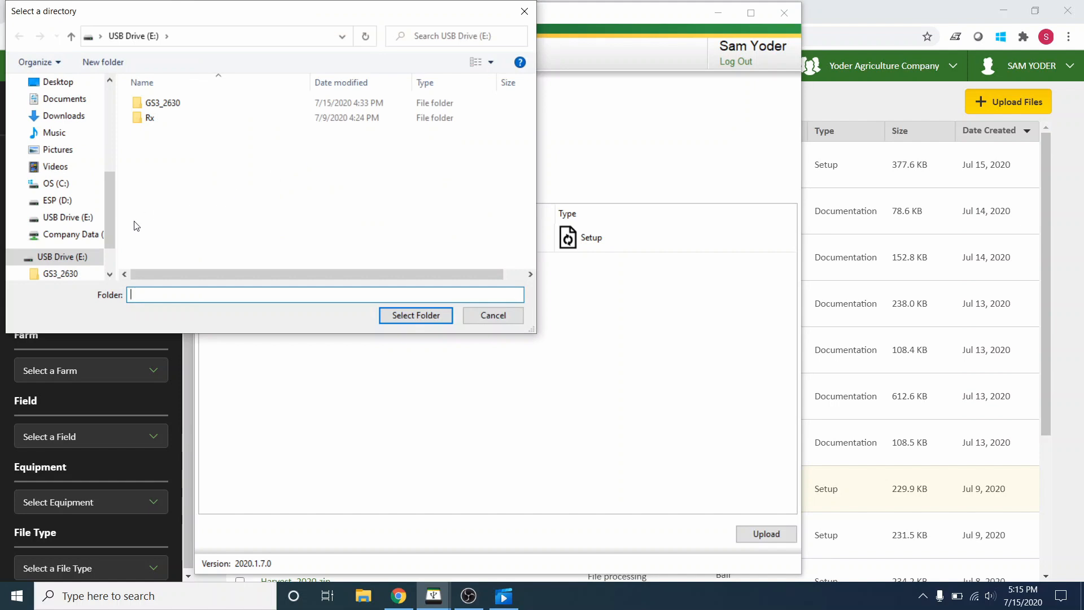
click(393, 314)
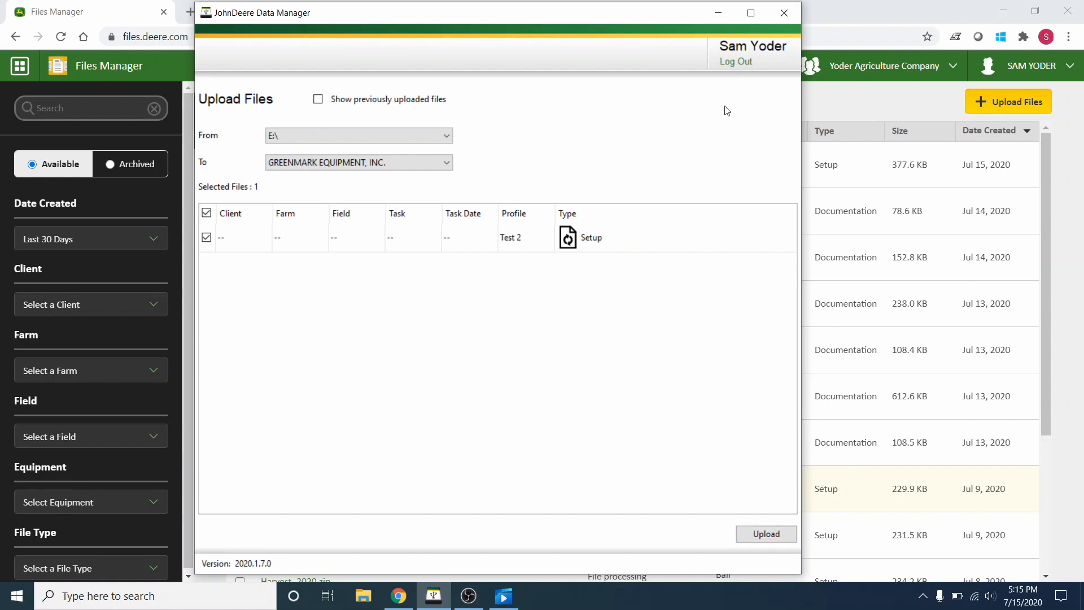
click(725, 14)
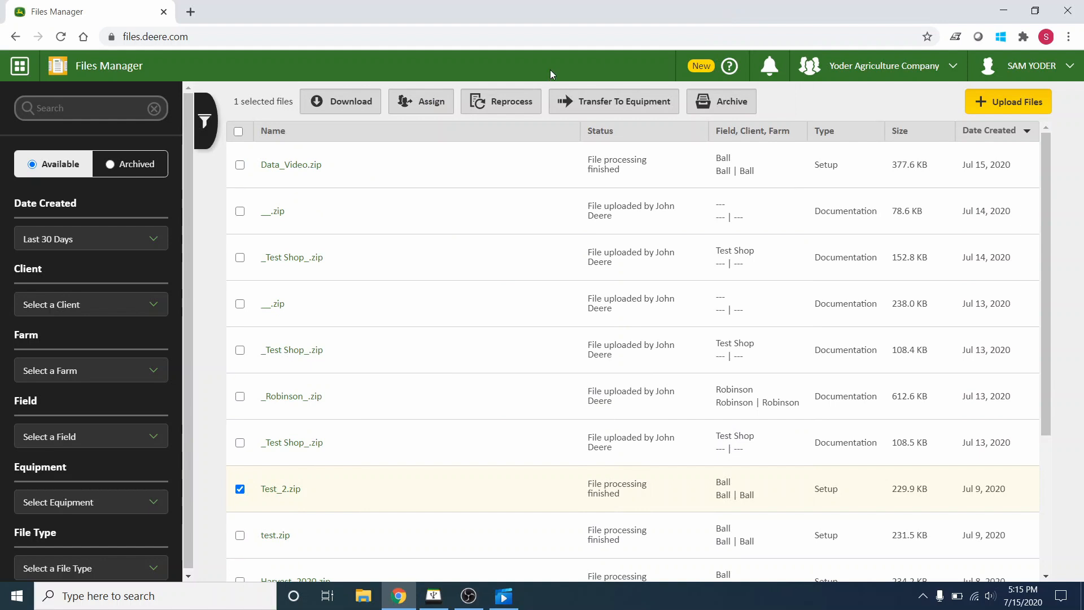